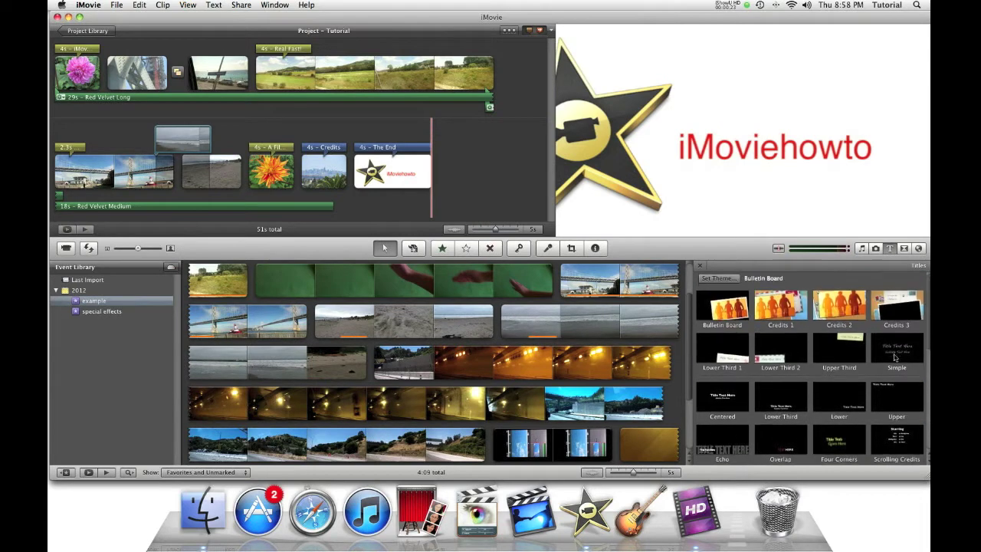
- Place the Scrolling Credits title after the last clip with a black background
scroll(894, 364, down, 2)
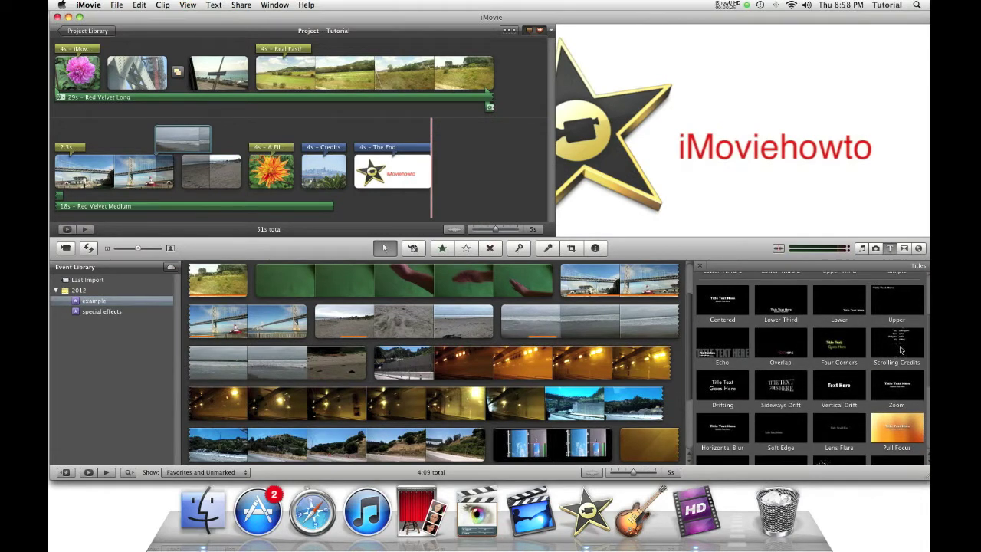
drag(901, 349, 518, 176)
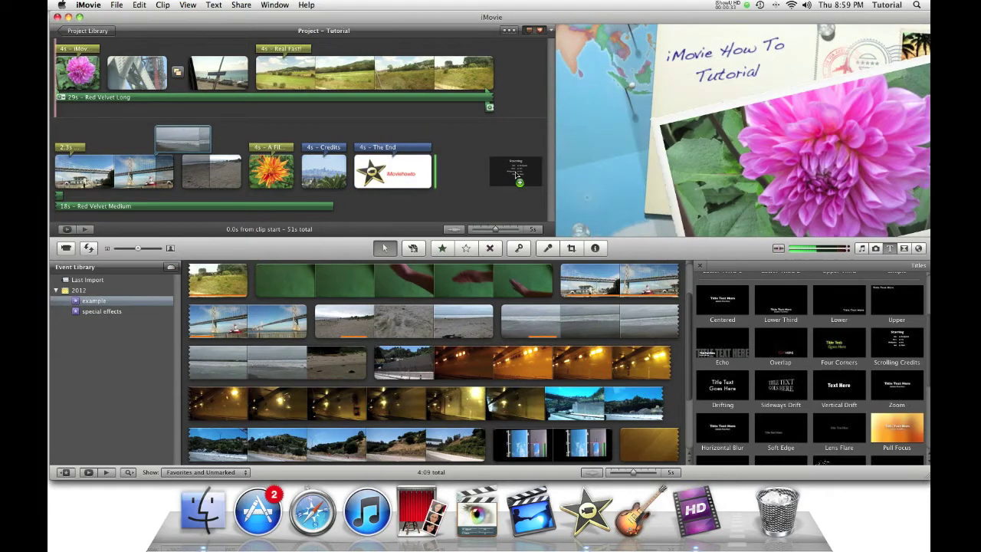
drag(515, 175, 517, 176)
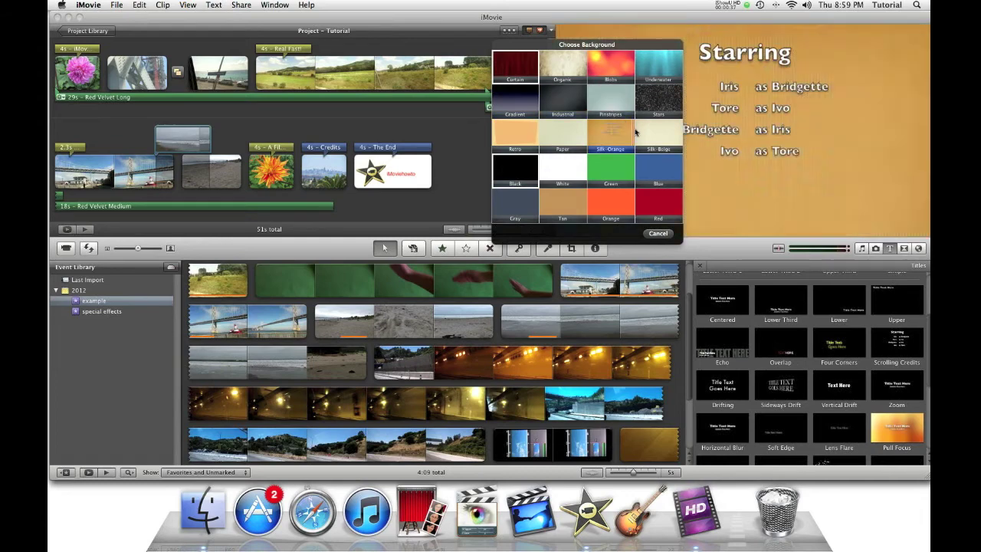
click(528, 180)
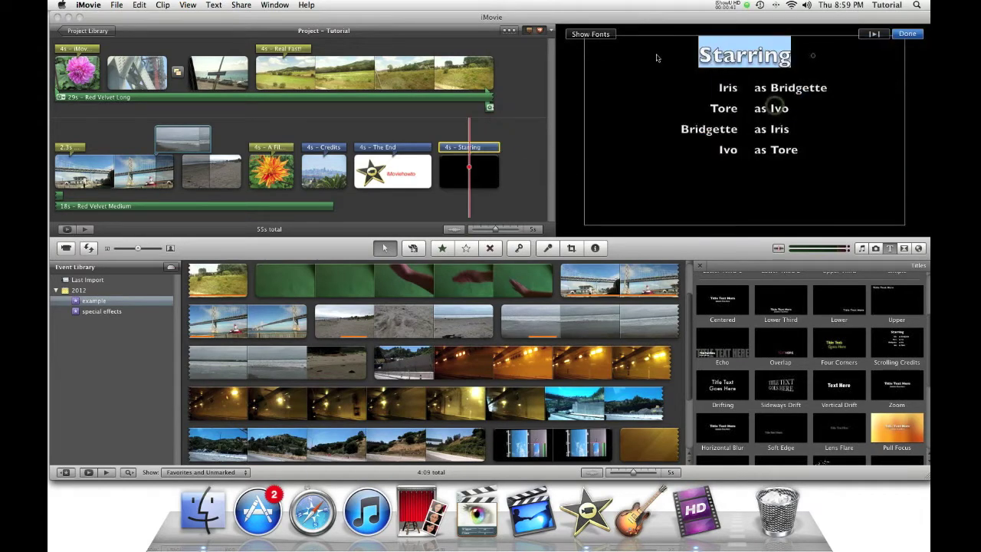
- Change the credits heading to 'Credits', finish editing, and play it back
text(A)
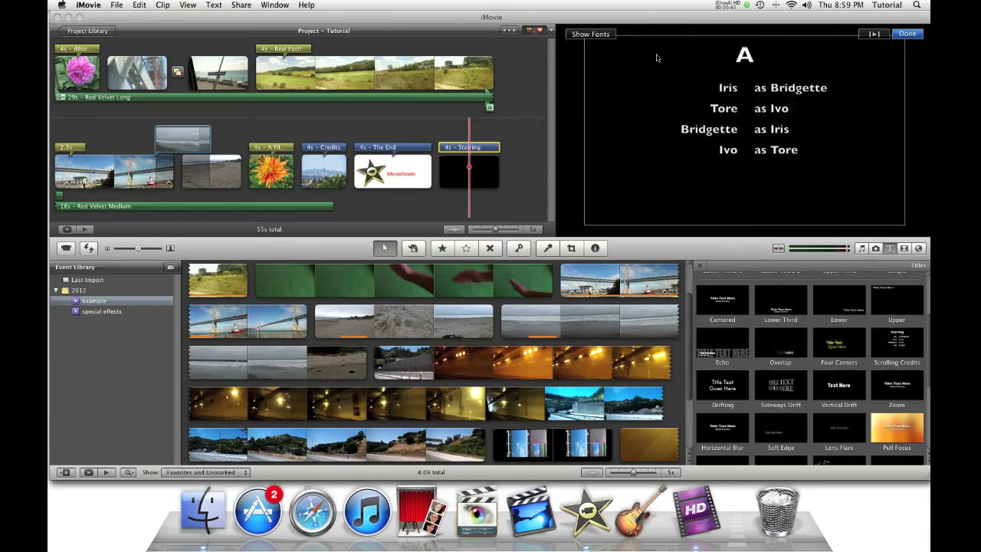
key(BackSpace)
text(Credits)
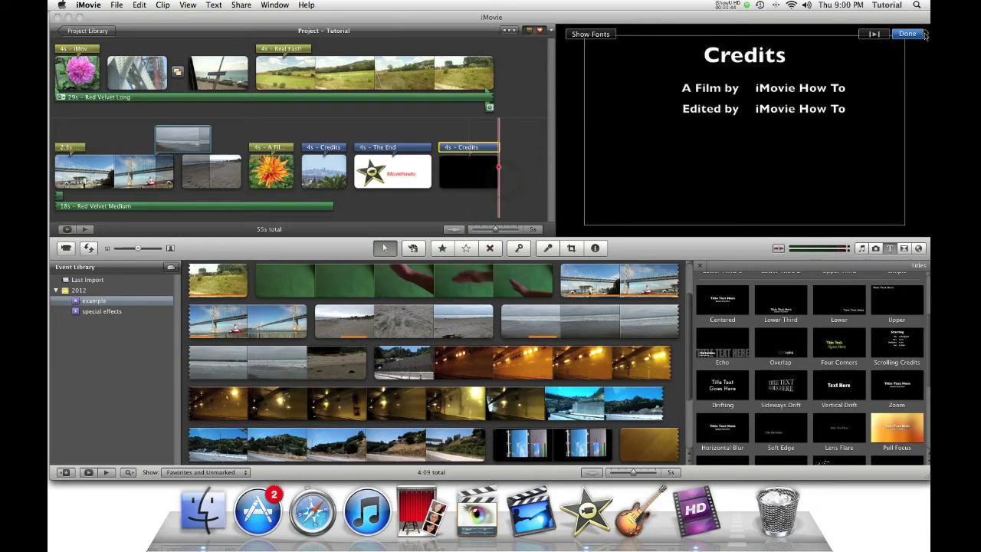
click(922, 35)
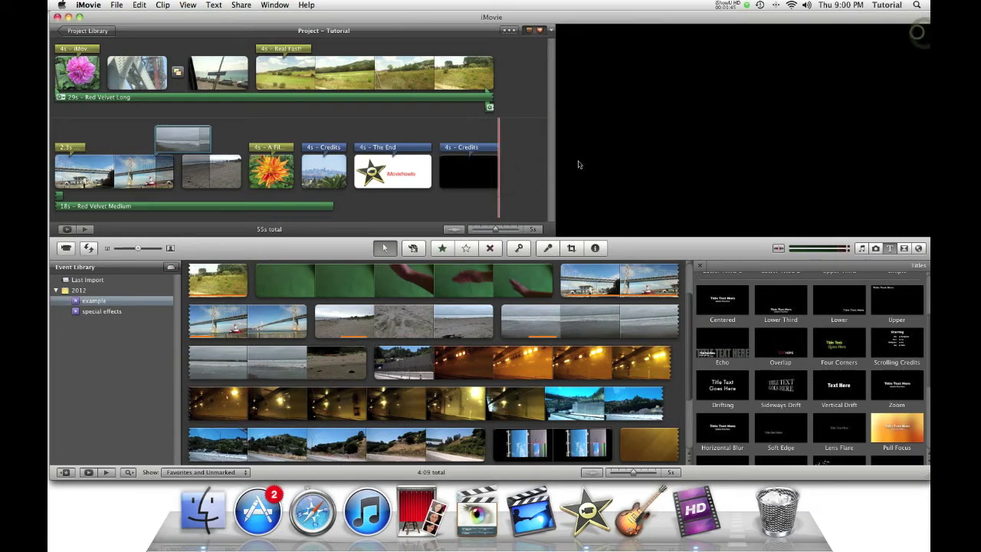
key(space)
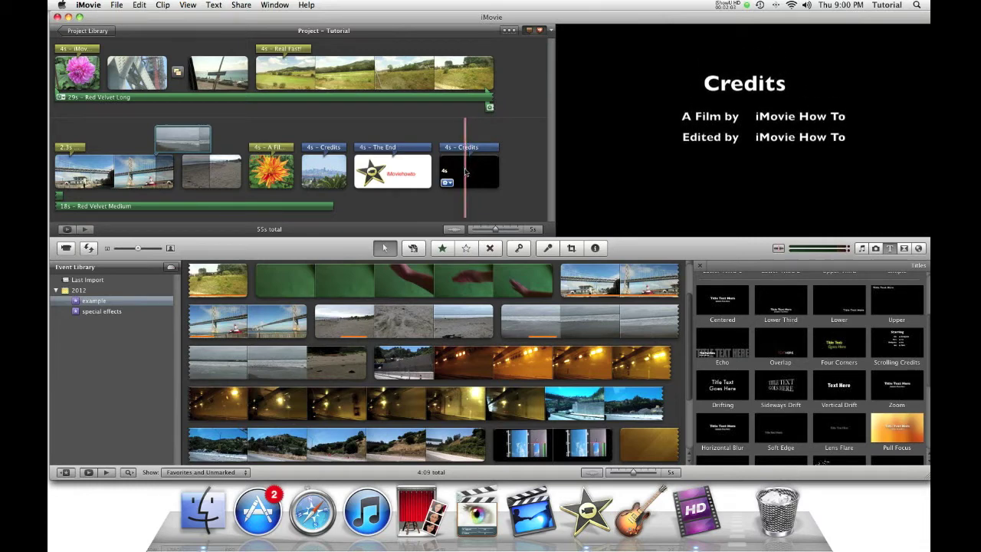
- Lengthen the Credits title clip from 4 to 10 seconds
click(465, 172)
click(468, 149)
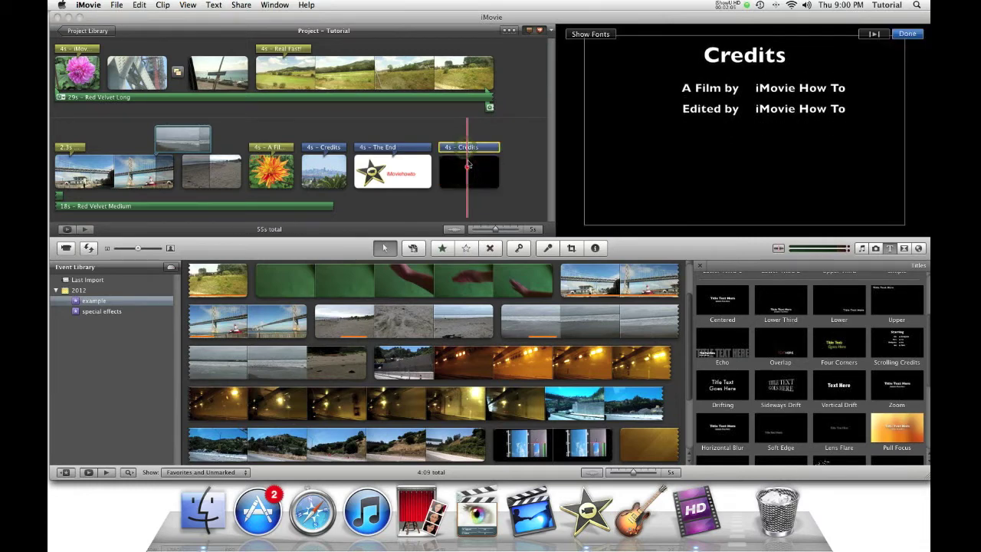
click(467, 164)
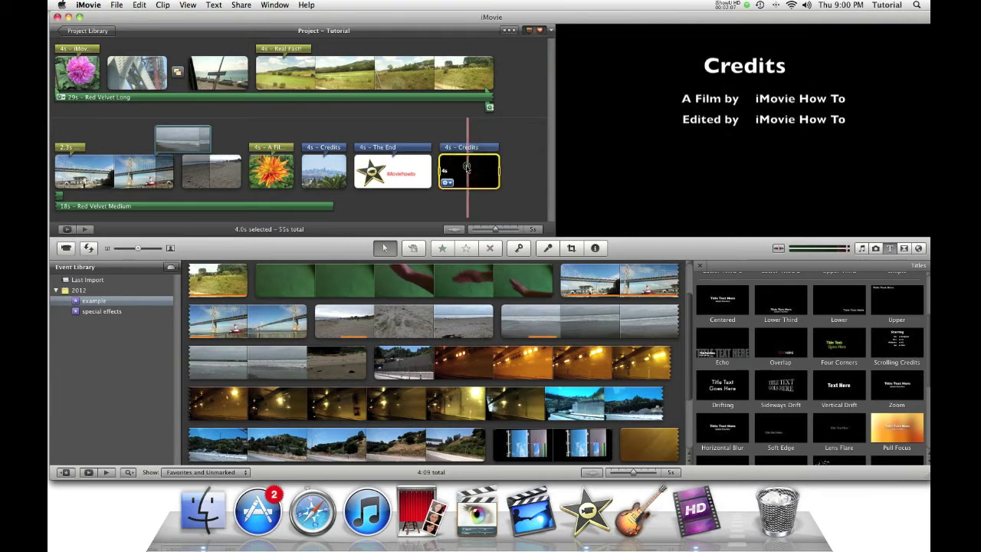
double_click(467, 167)
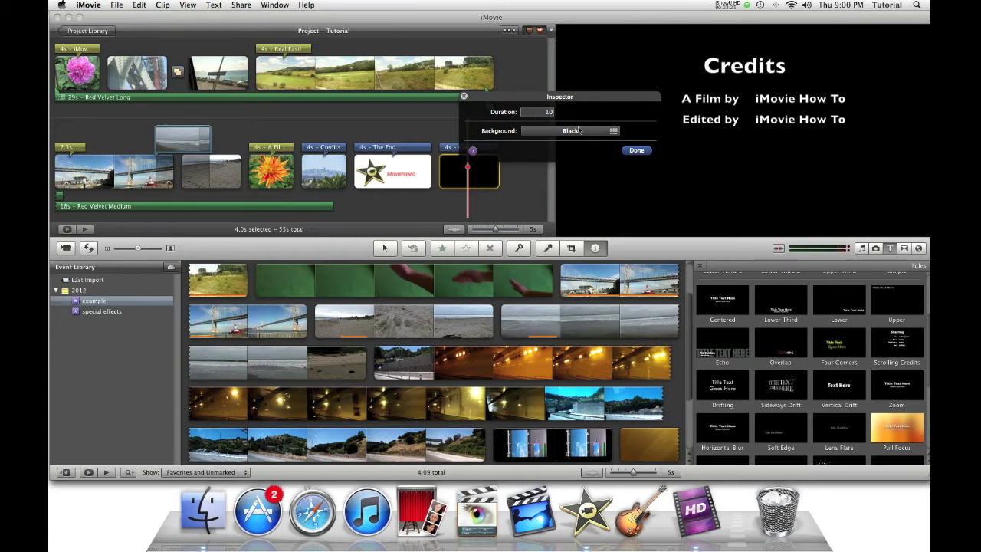
click(637, 151)
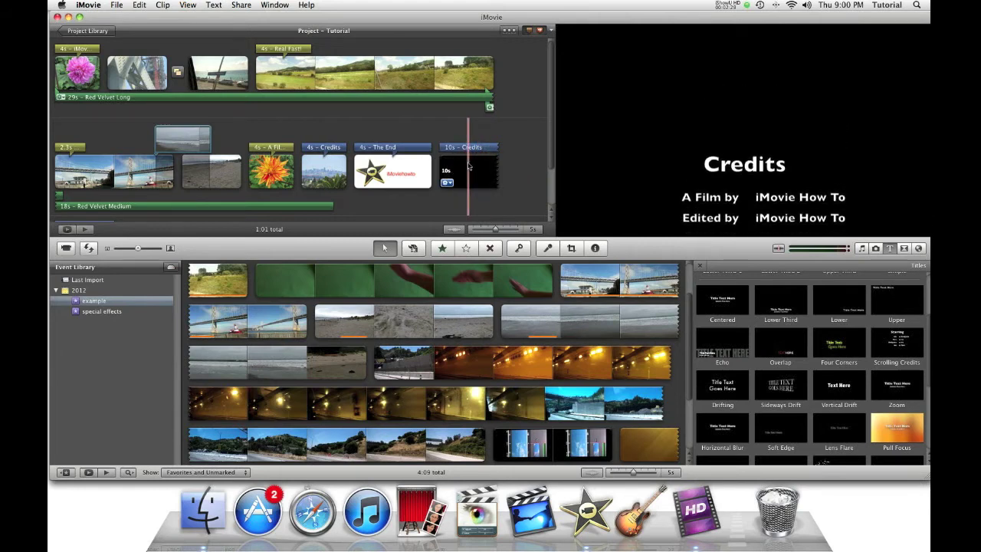
click(473, 147)
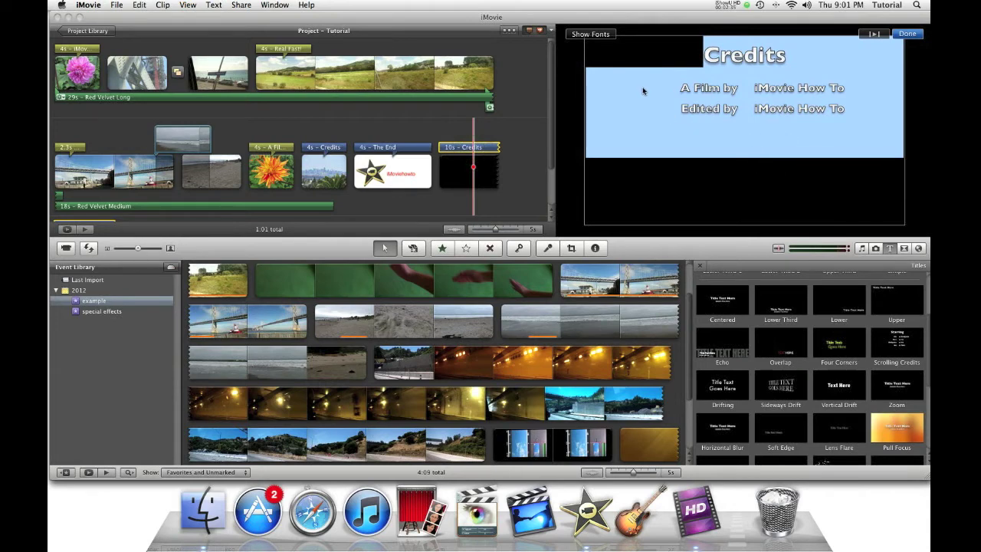
- Set the credits text font to Impact, enlarge it and make it bold
click(600, 36)
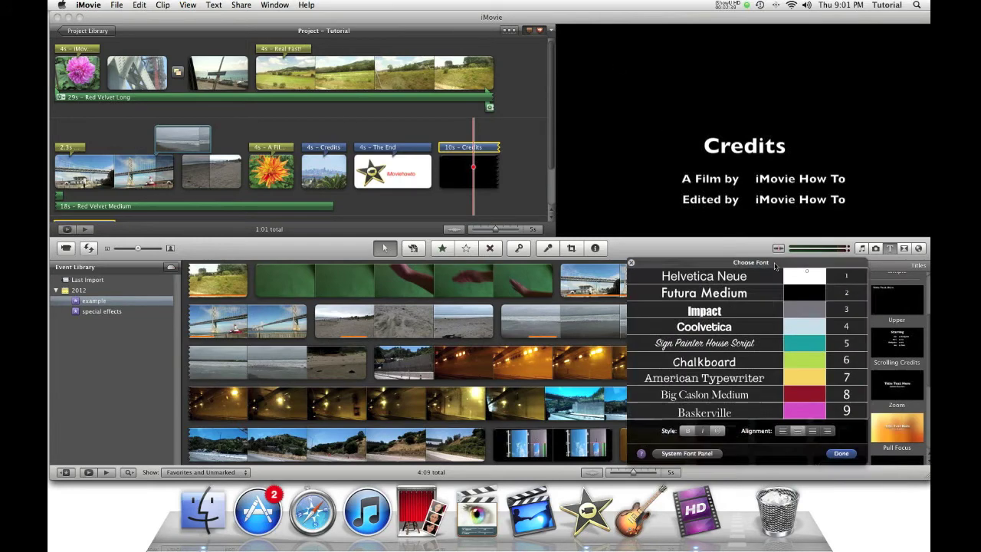
drag(807, 274, 500, 84)
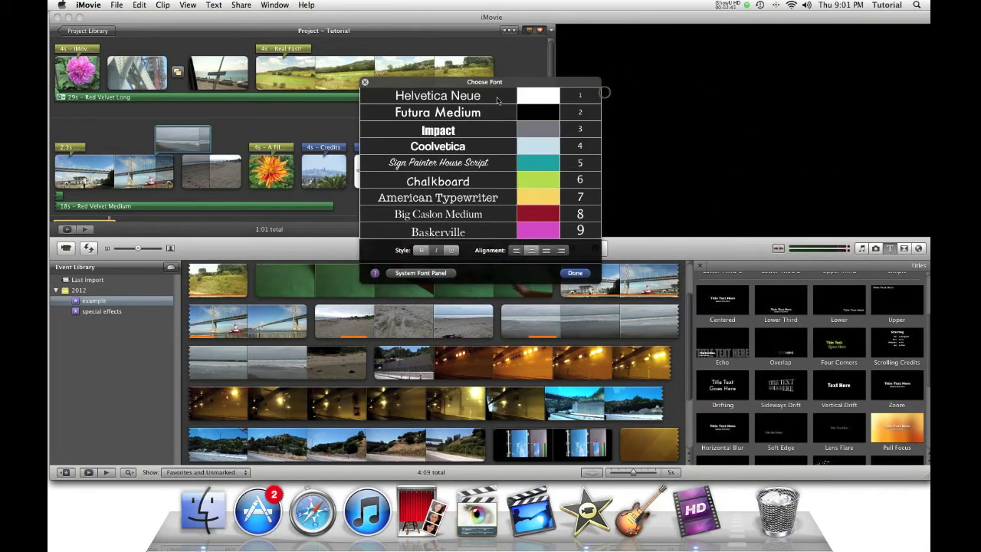
click(468, 113)
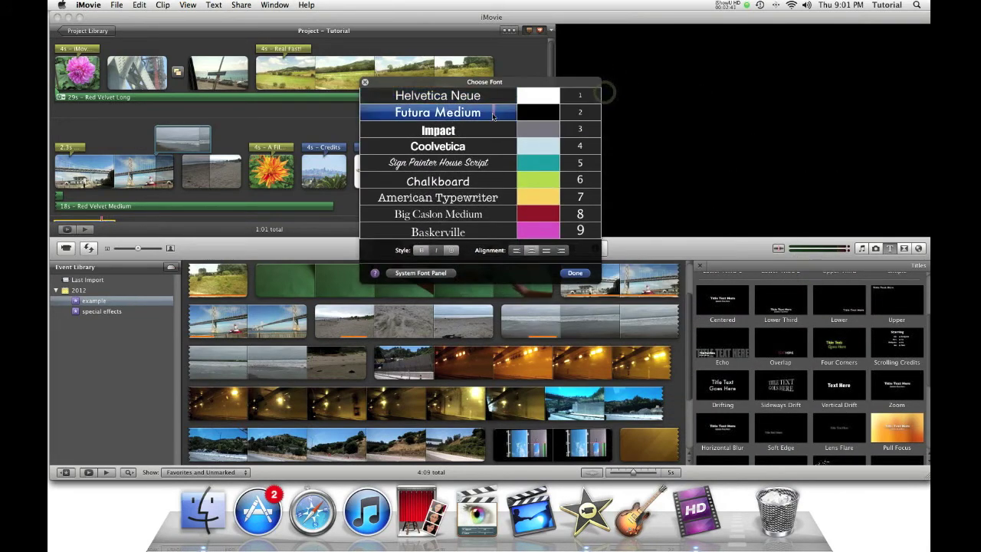
click(431, 96)
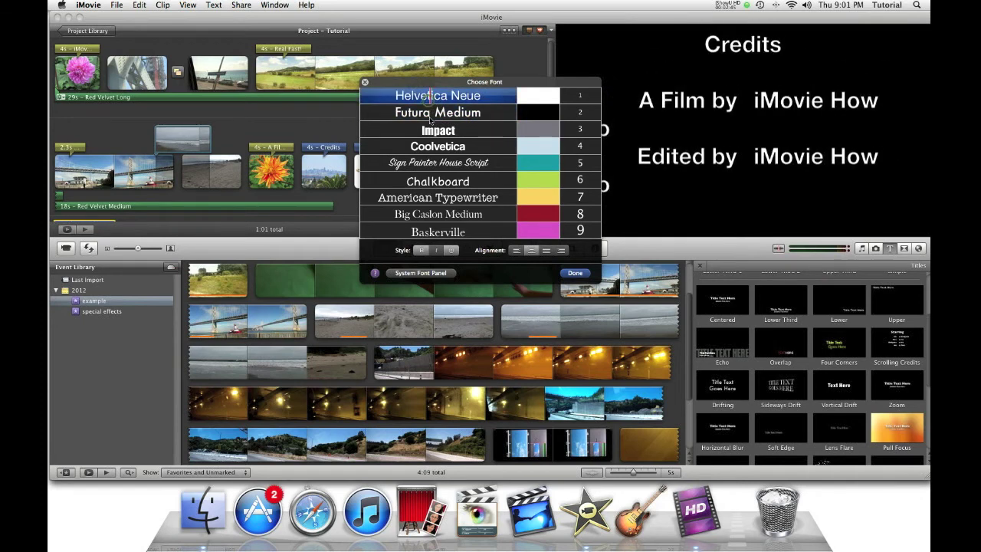
click(434, 132)
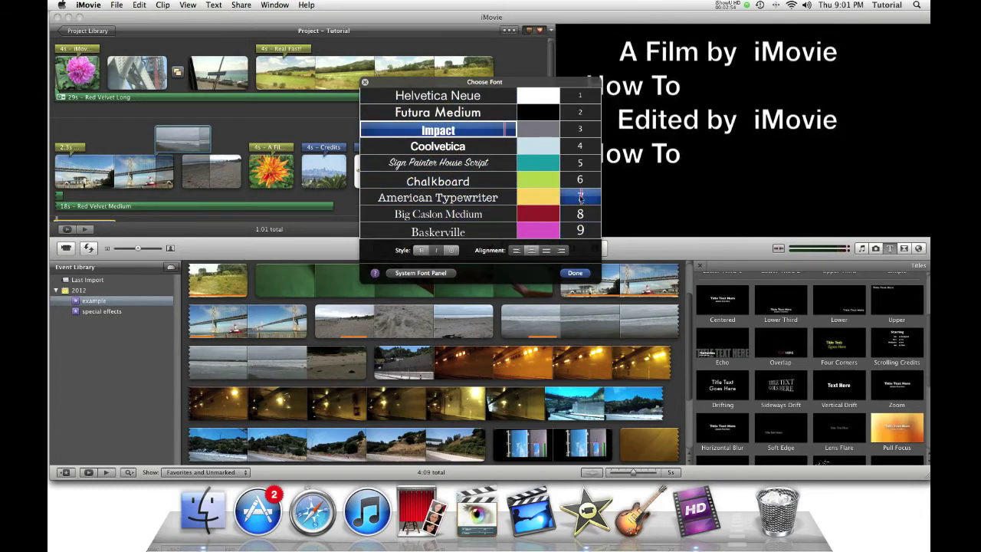
click(580, 148)
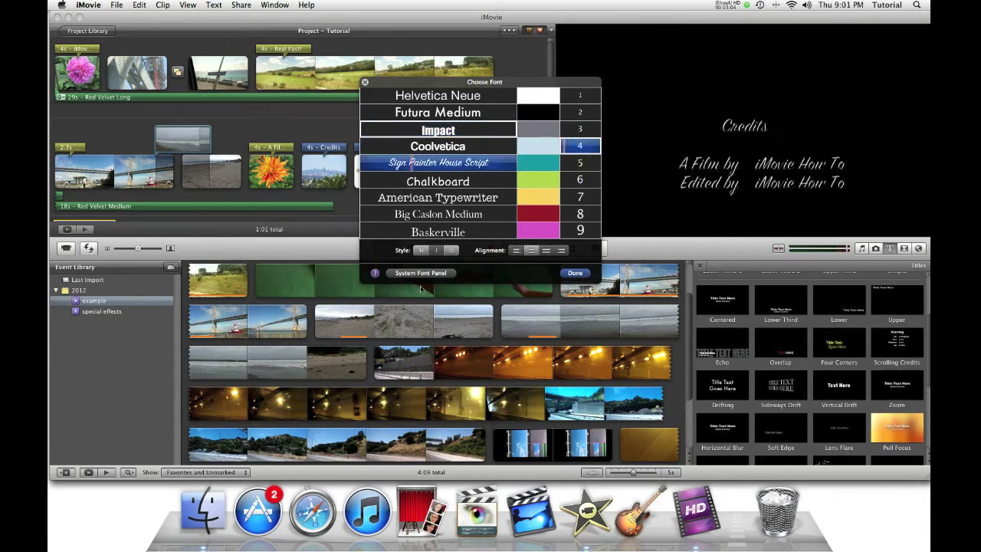
click(422, 251)
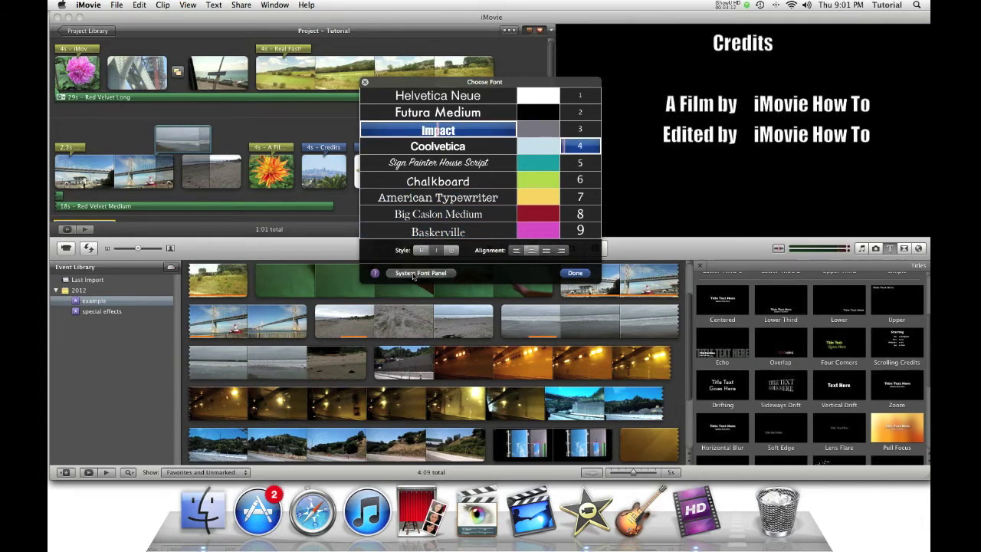
click(413, 273)
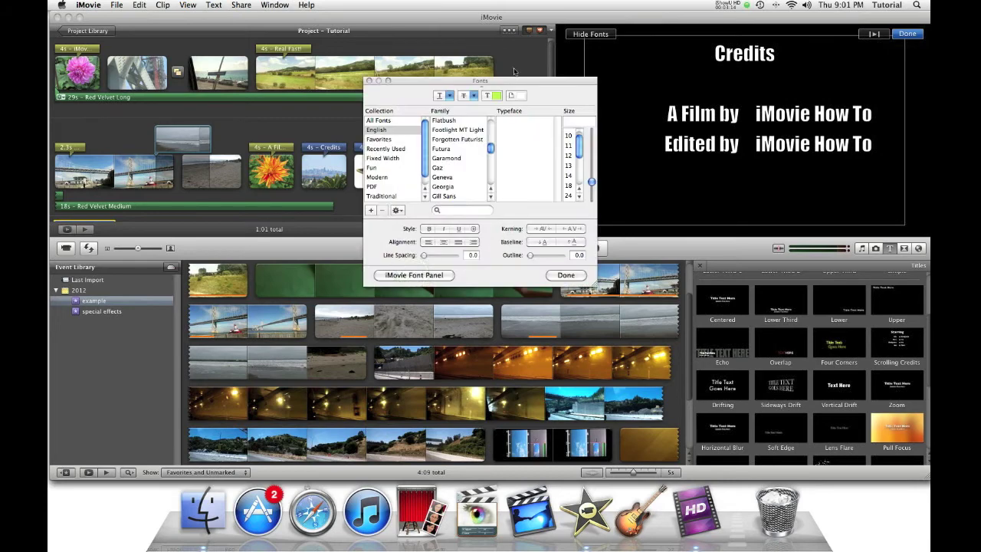
- Switch the Credits title text to the Gill Sans font
drag(546, 84, 521, 77)
click(786, 182)
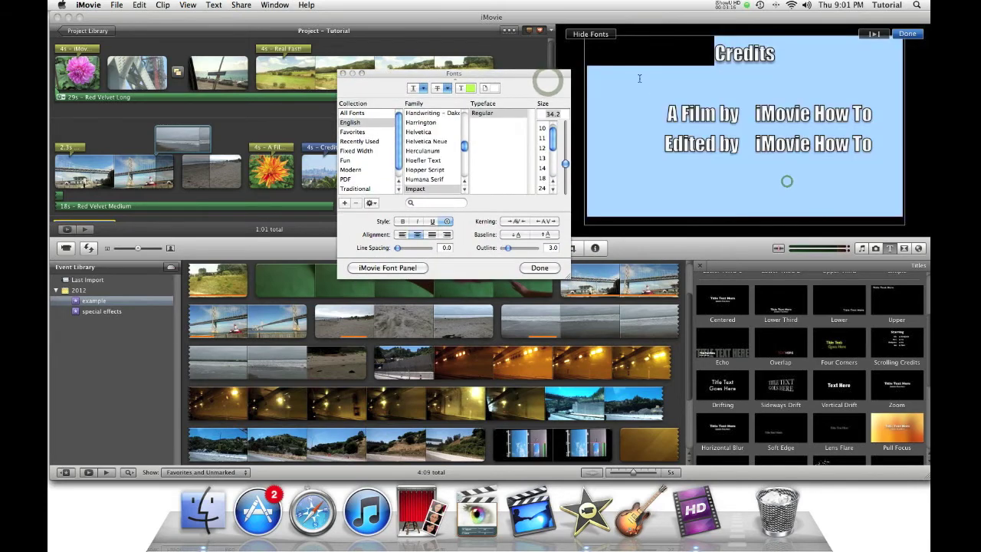
drag(564, 170, 565, 157)
click(427, 134)
scroll(428, 134, up, 3)
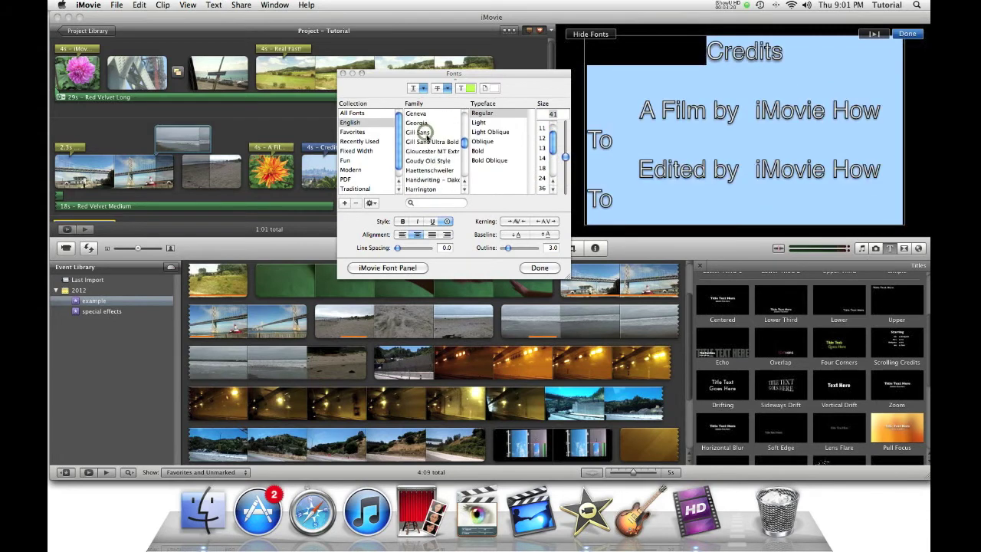
click(427, 134)
- Remove the text outline, set the size to 34, and finish editing the title
scroll(429, 138, up, 1)
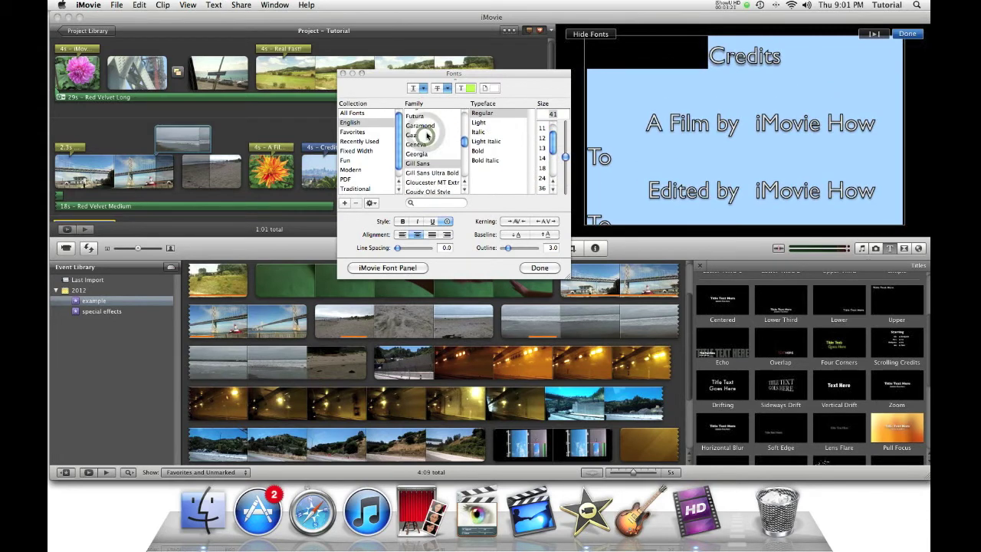
click(448, 221)
drag(565, 157, 564, 162)
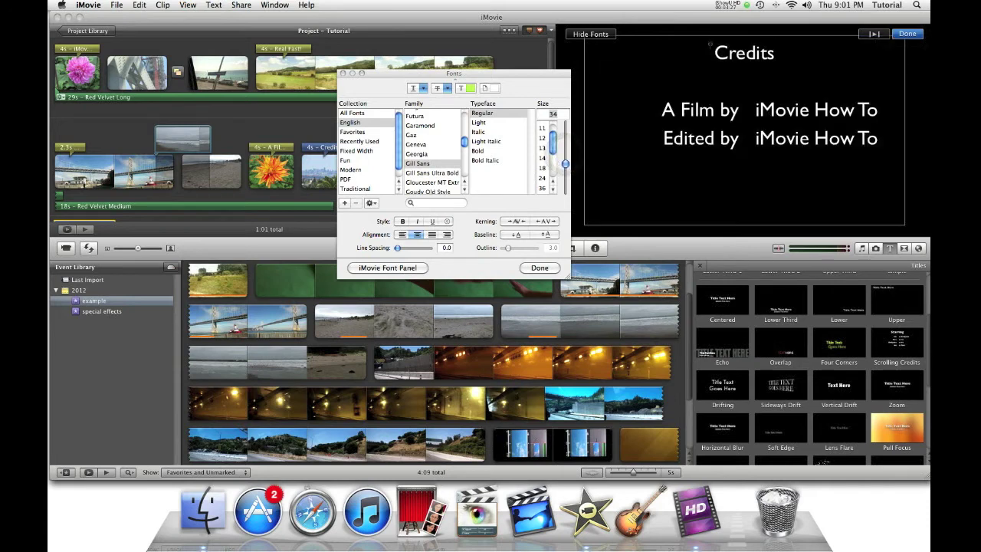
click(541, 268)
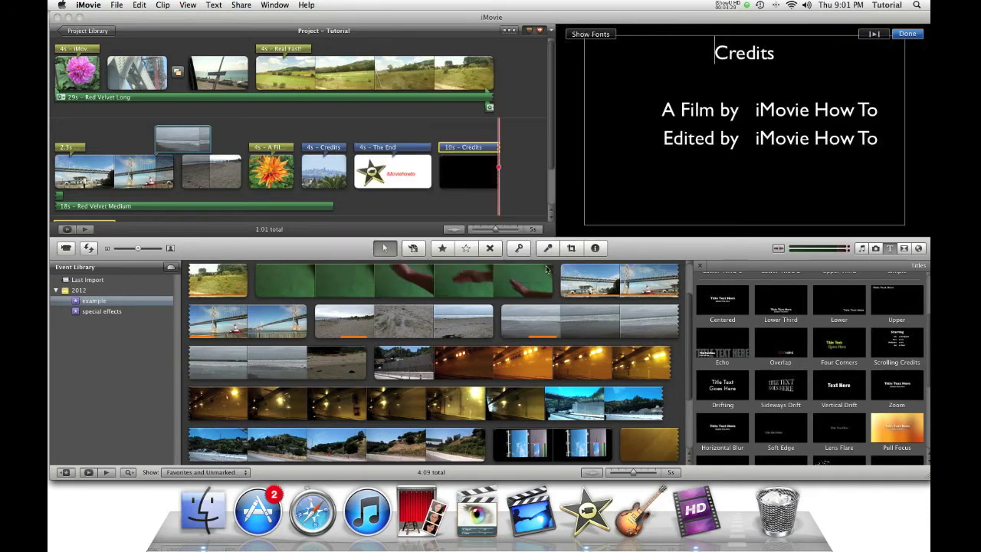
click(907, 34)
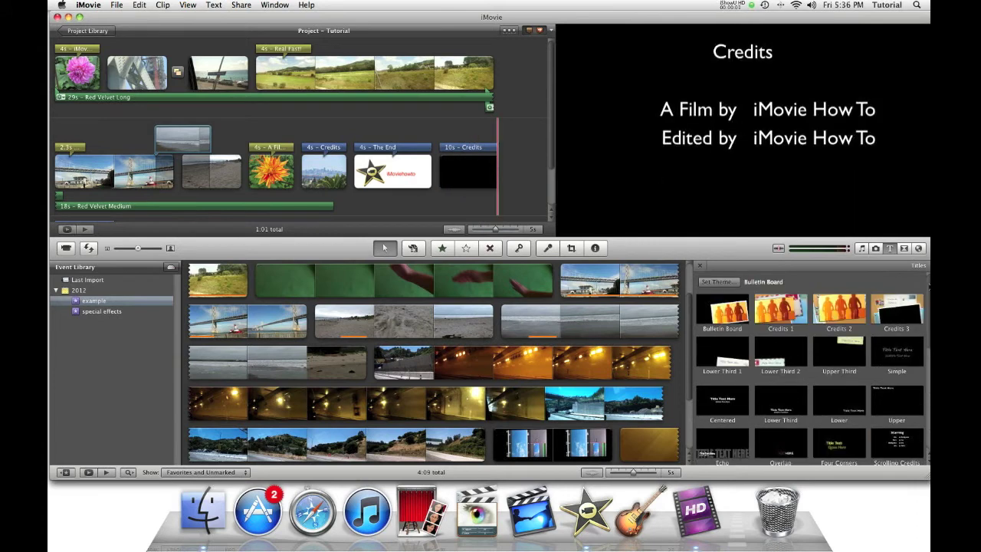
- Swap the 10s Credits clip for the Far Far Away title and select all its text
drag(928, 287, 926, 375)
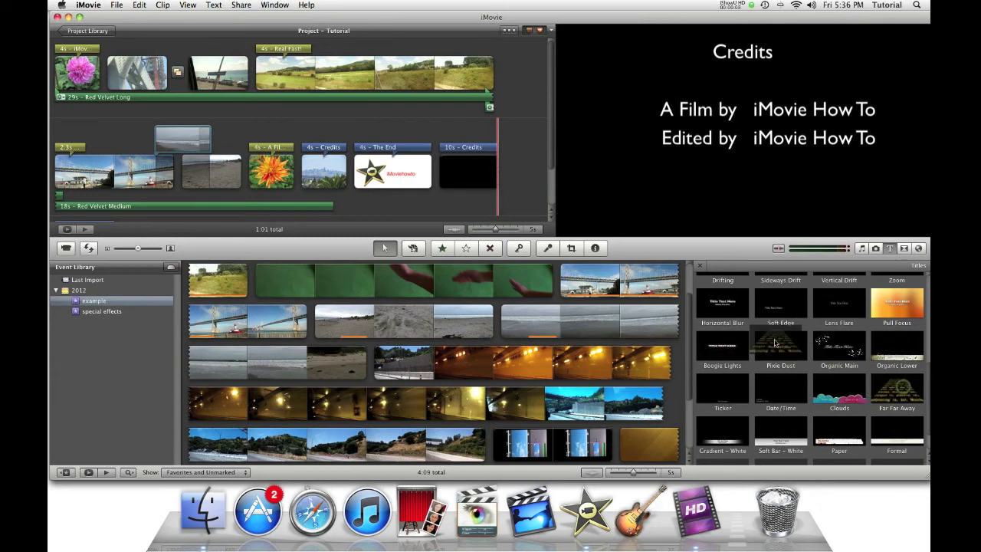
drag(775, 342, 465, 165)
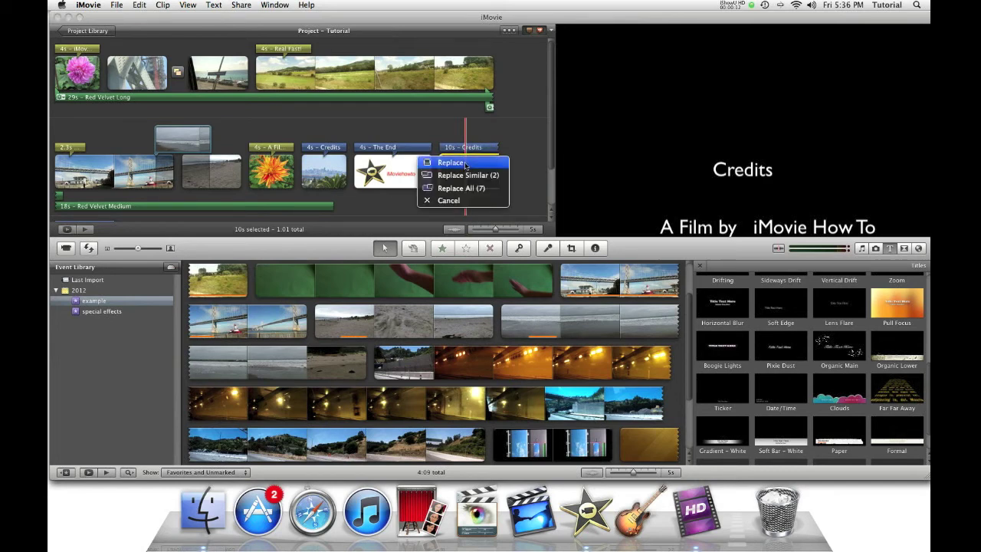
click(451, 163)
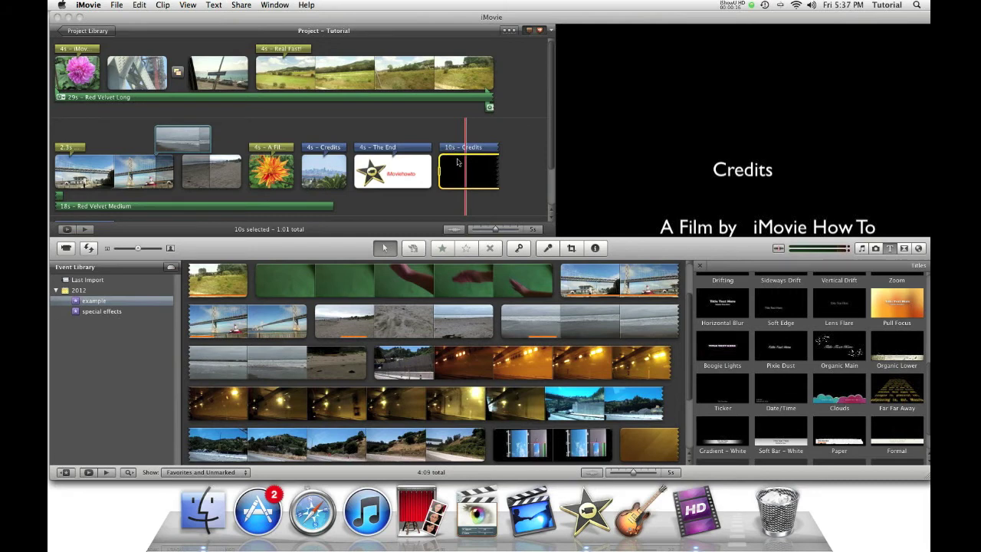
click(465, 148)
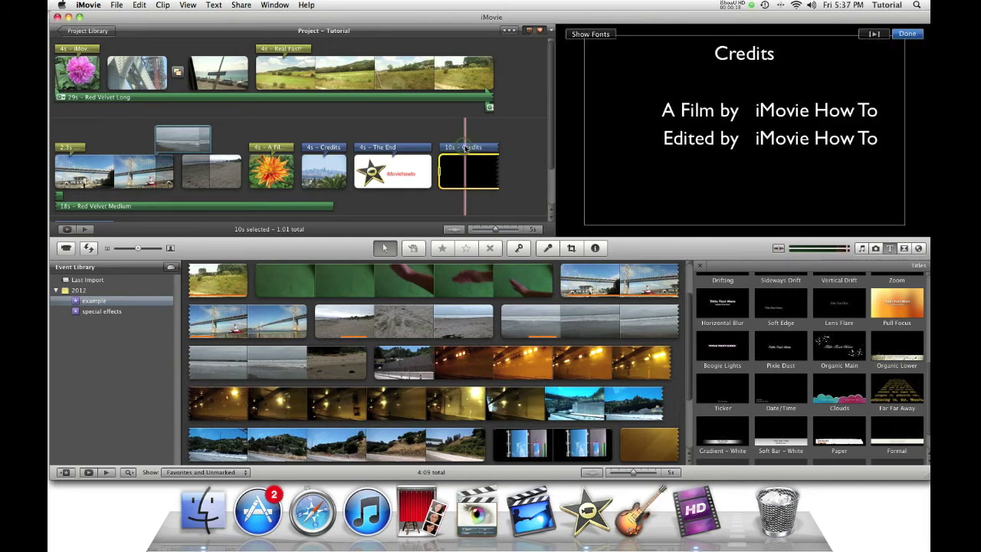
click(717, 150)
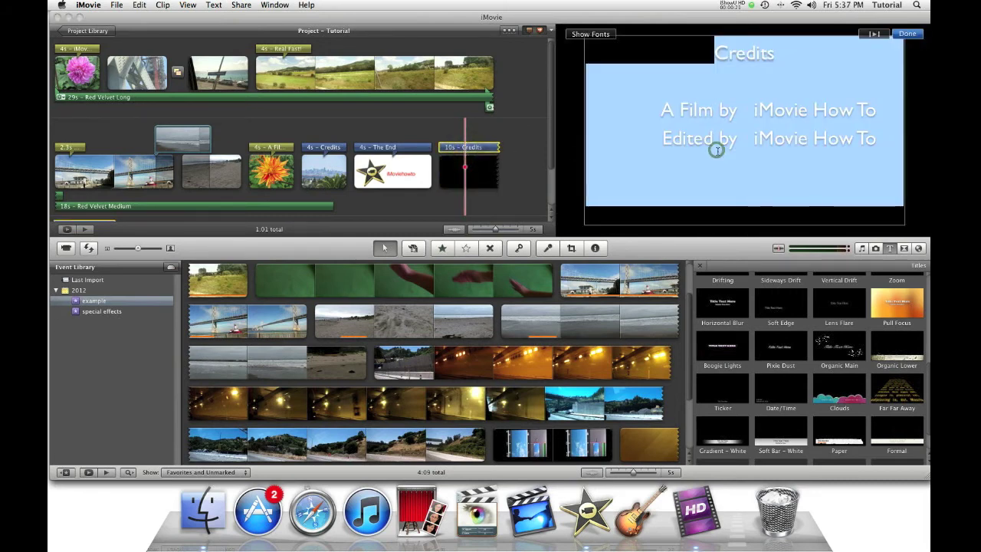
- Color the credits text yellow, finish editing, and play the credits preview
click(591, 35)
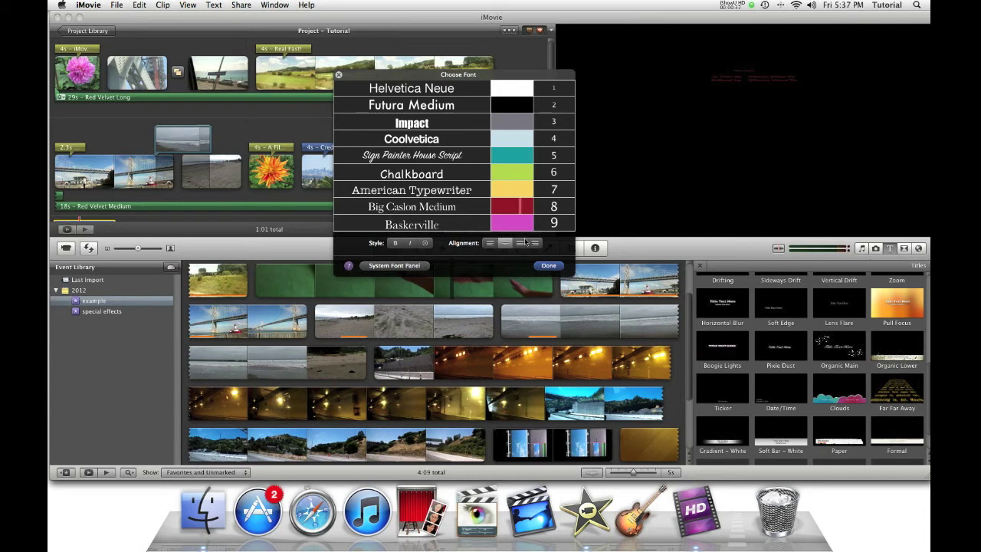
click(513, 190)
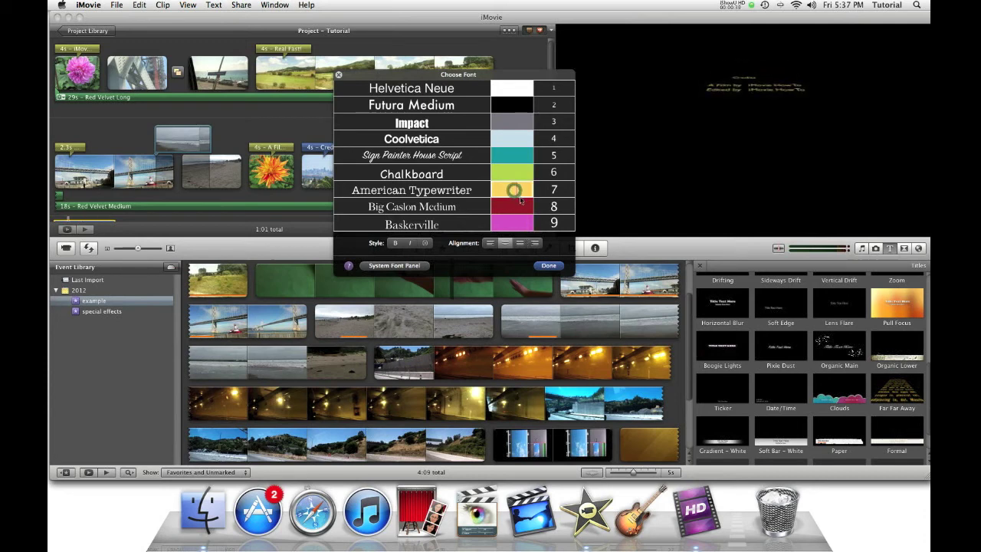
click(549, 265)
click(907, 34)
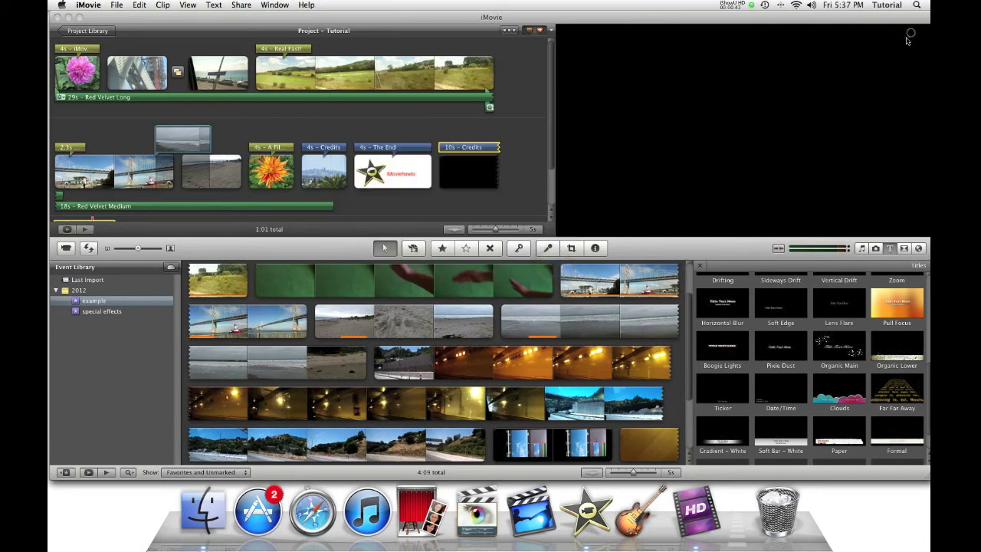
key(space)
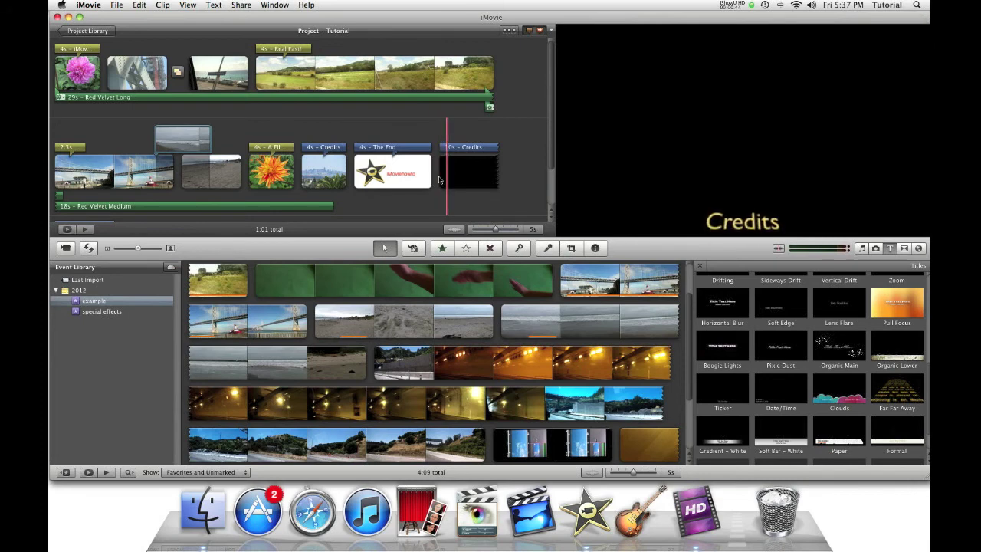